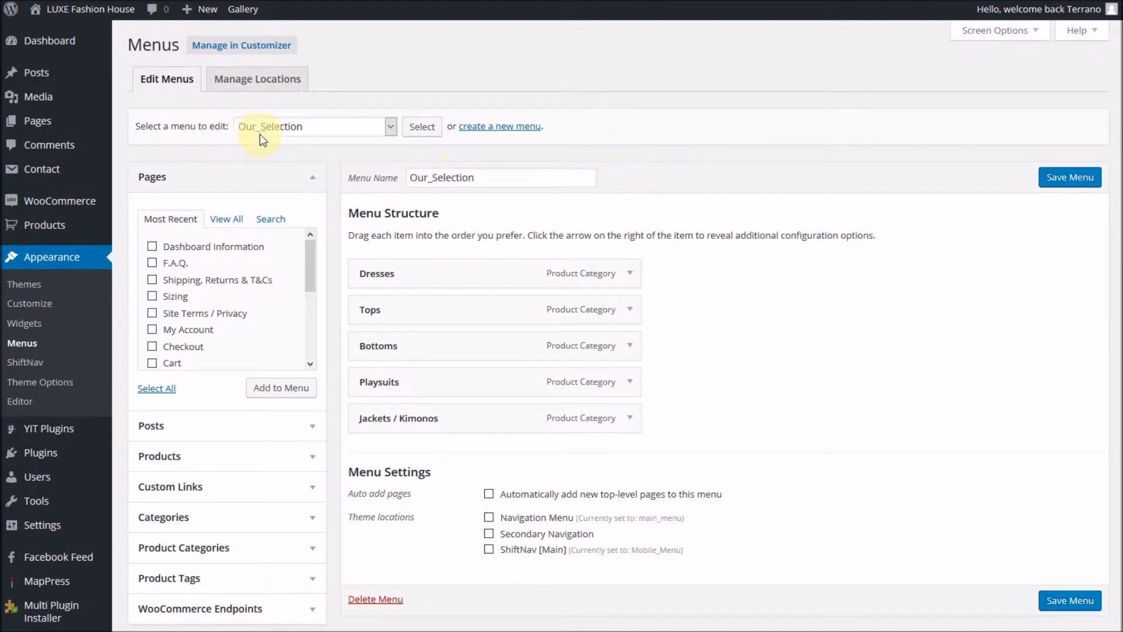
- Load main_menu (Navigation Menu) as the menu to edit
left_click(390, 127)
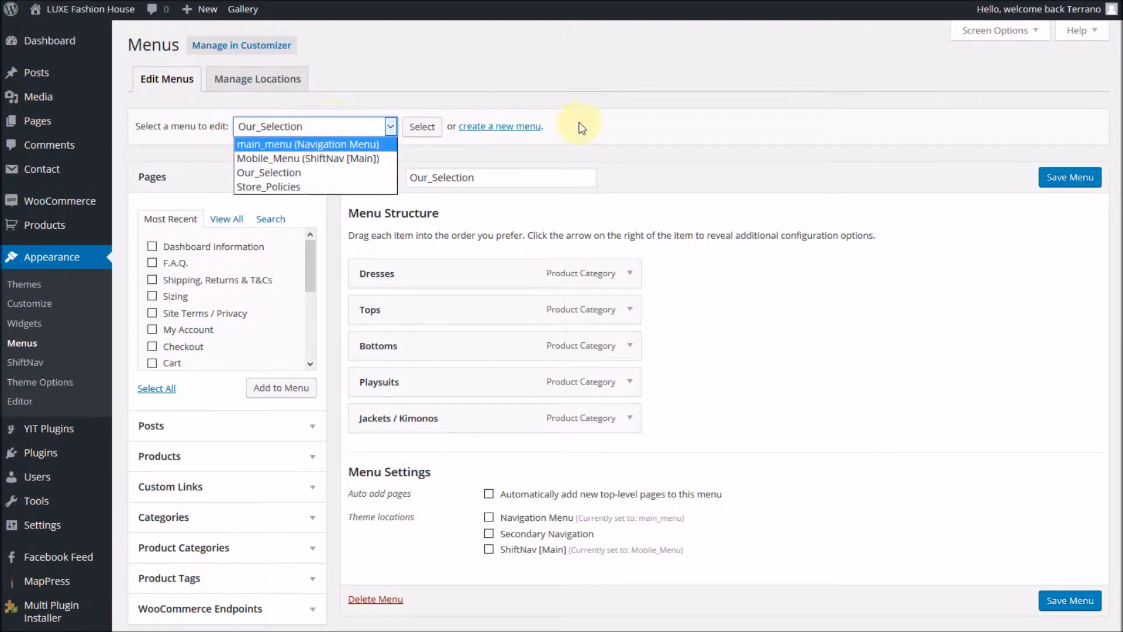
left_click(280, 142)
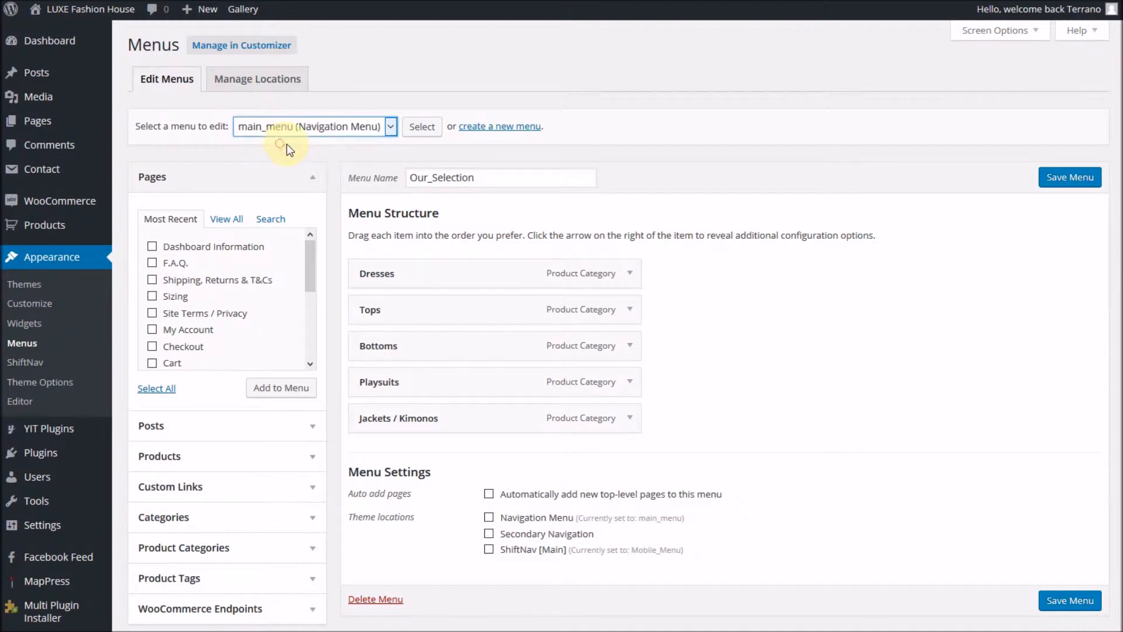
left_click(423, 128)
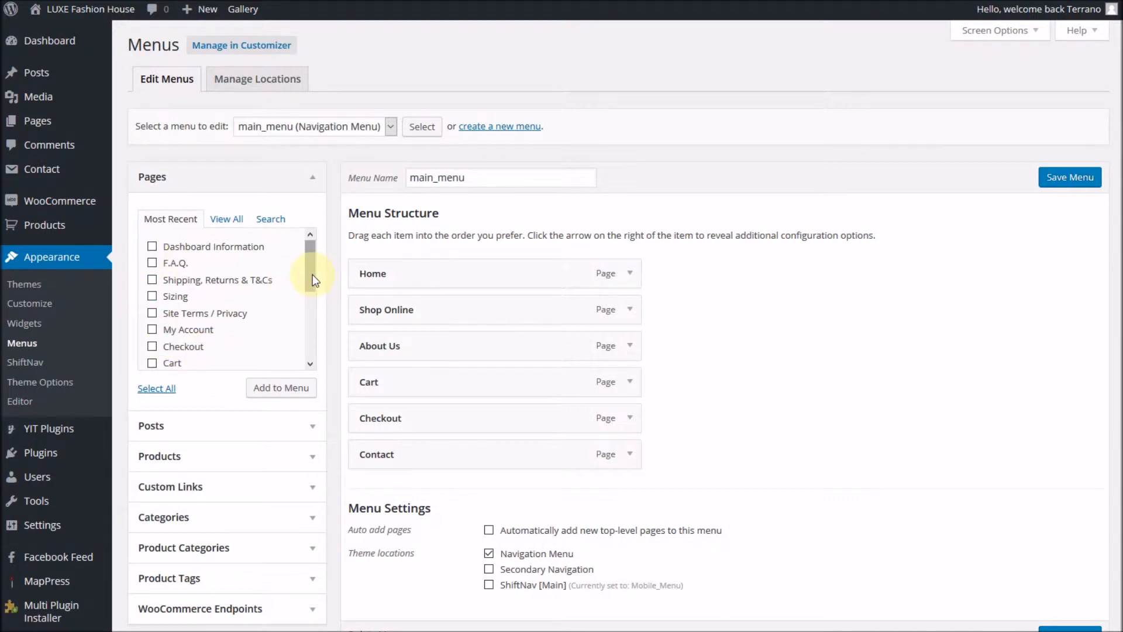
- List all available pages and add the F.A.Q. page to the menu
left_click_drag(310, 281, 295, 249)
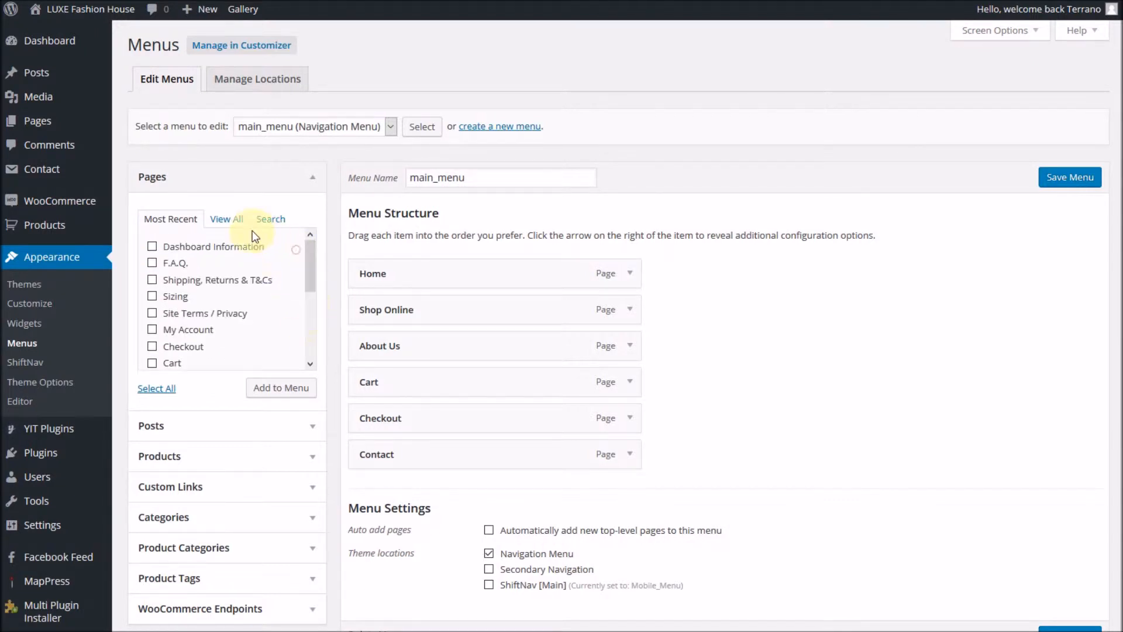
left_click(235, 225)
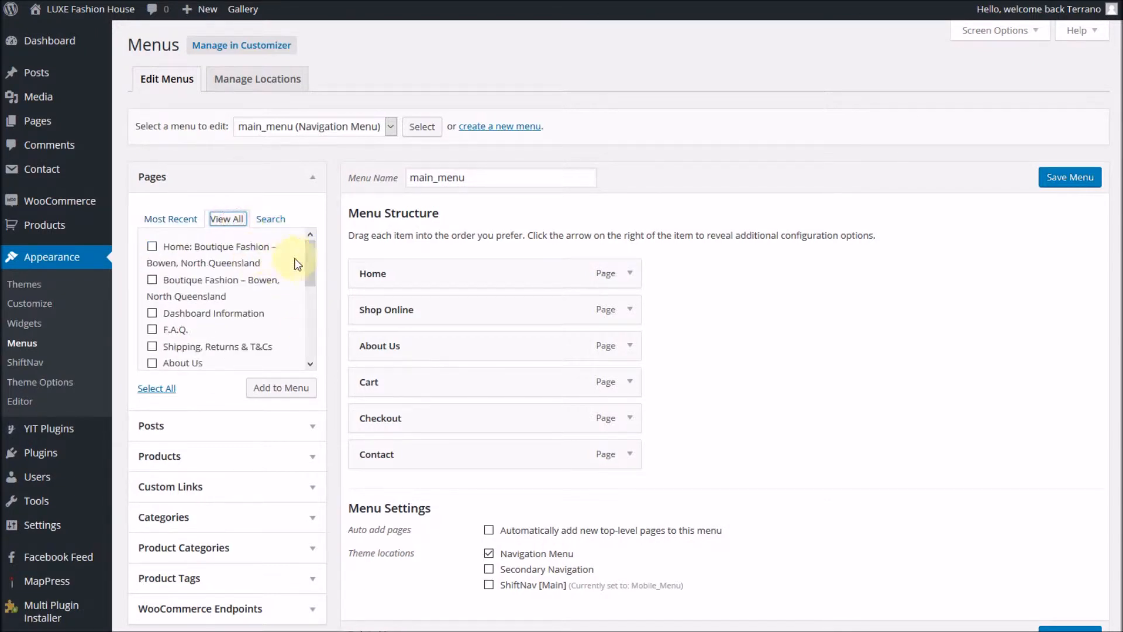
mouse_move(309, 263)
left_mouse_down()
mouse_move(314, 368)
mouse_move(314, 256)
left_mouse_up()
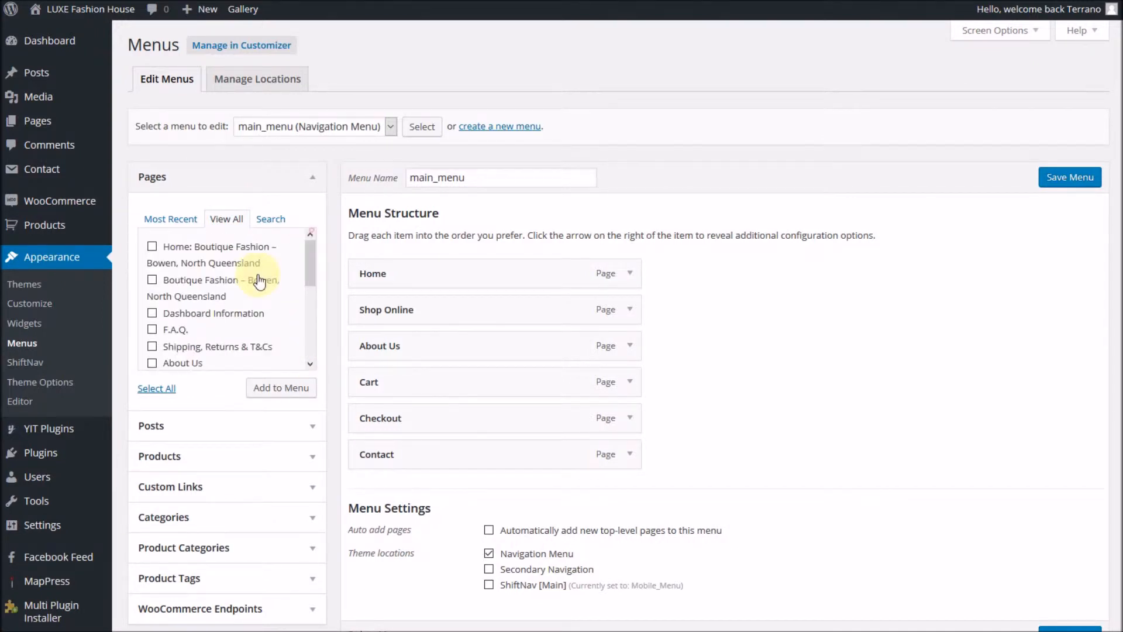
left_click(152, 331)
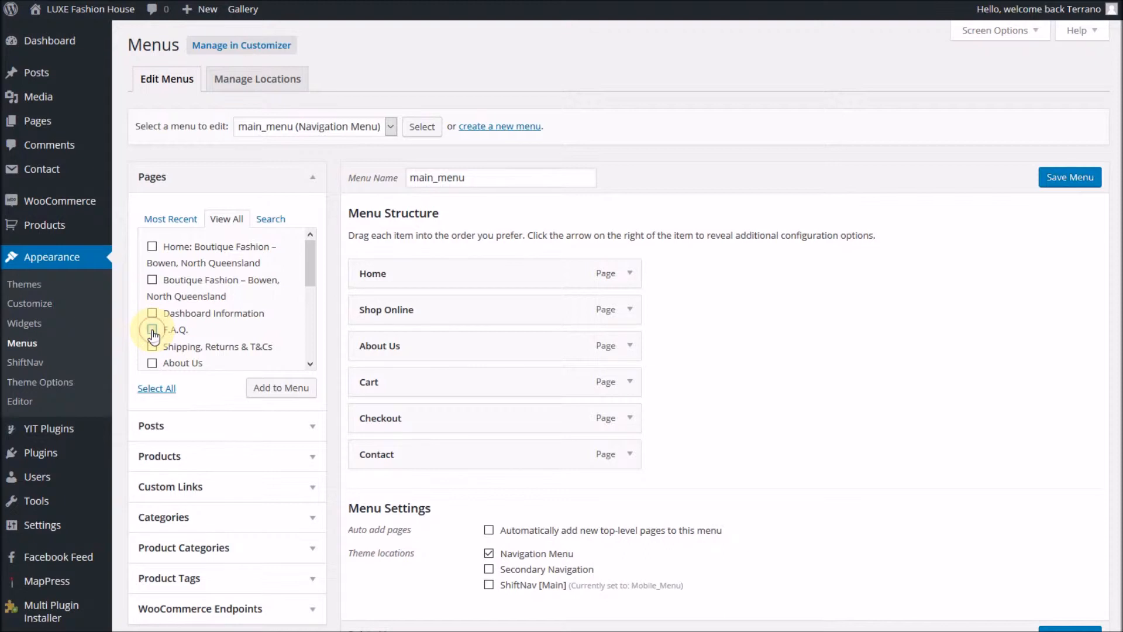
left_click(288, 389)
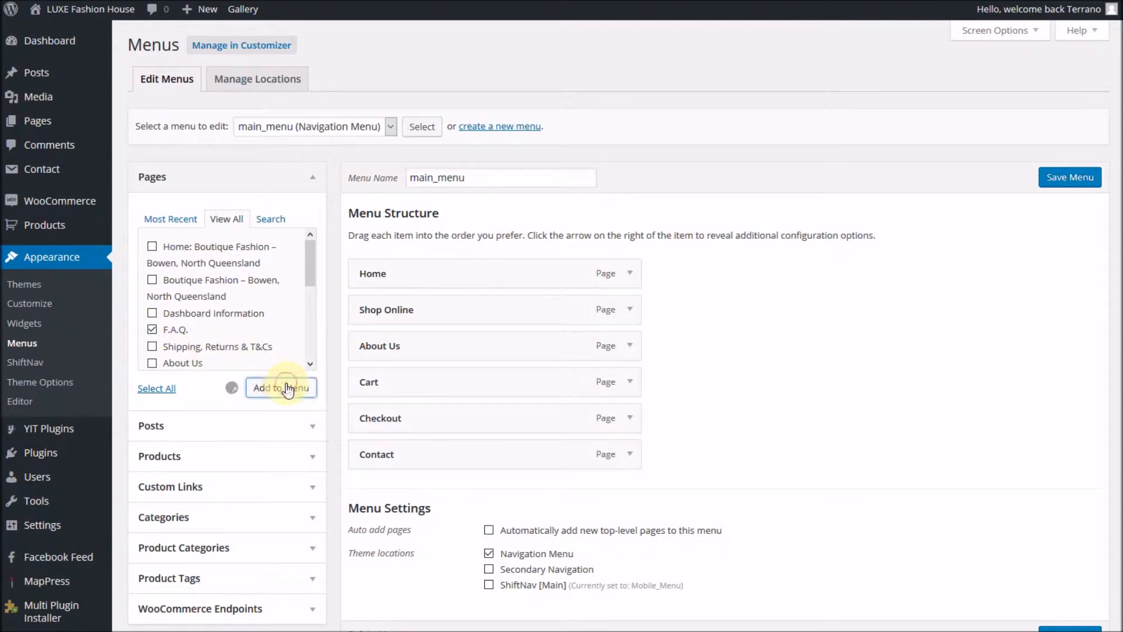
key("shift")
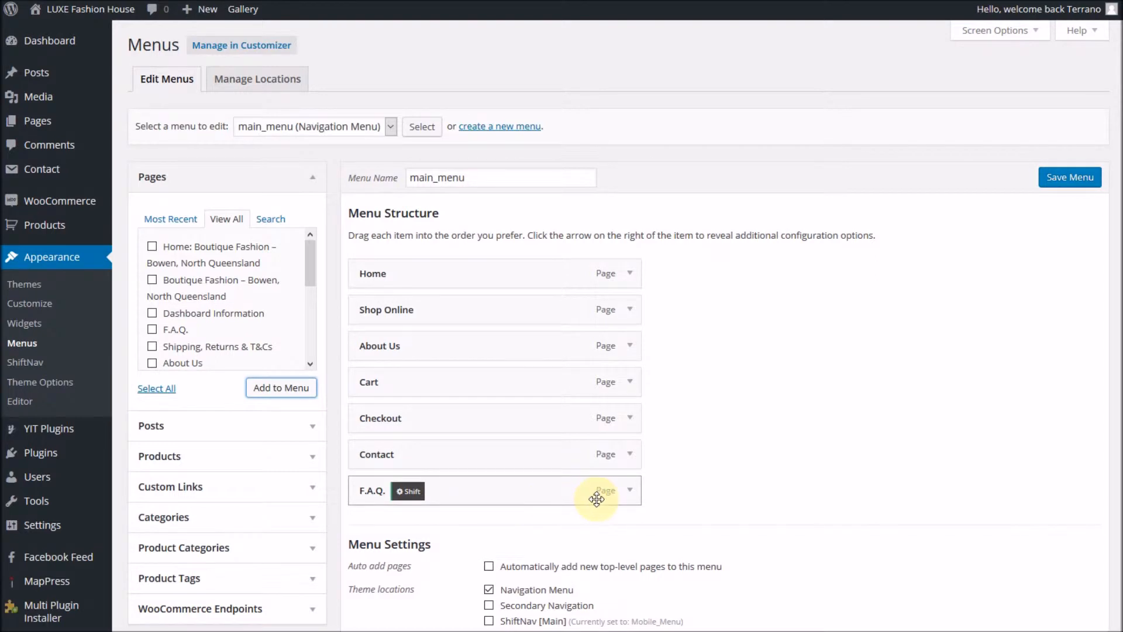
- Change the F.A.Q. menu item's navigation label to "Frequently Asked Questions"
left_click(630, 493)
scroll(576, 526, "down", 4)
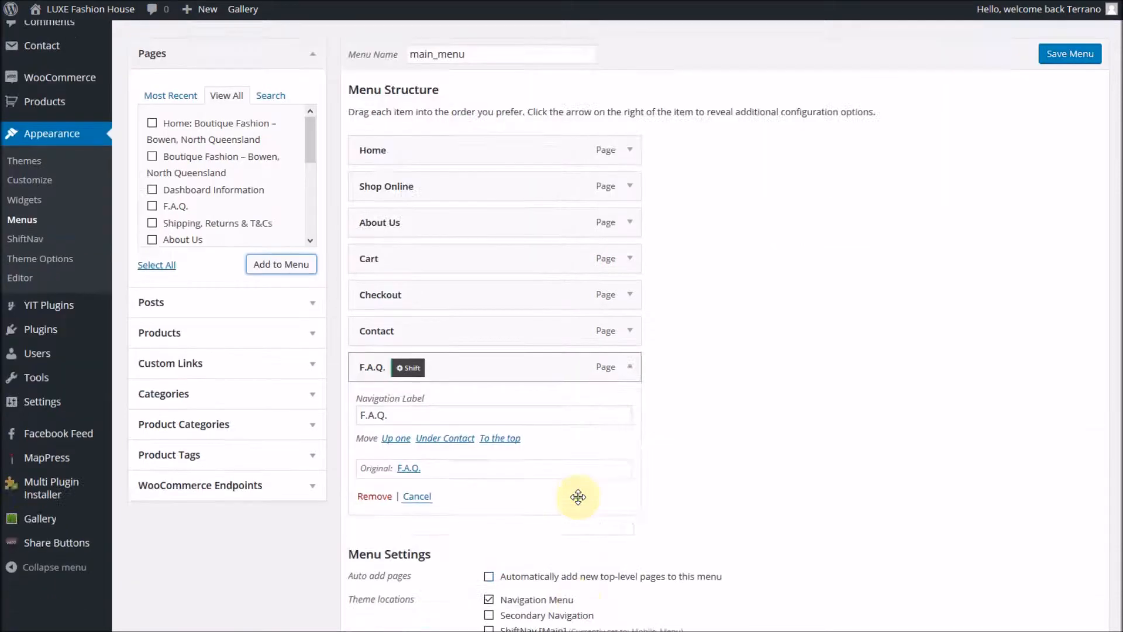
left_click_drag(447, 304, 296, 308)
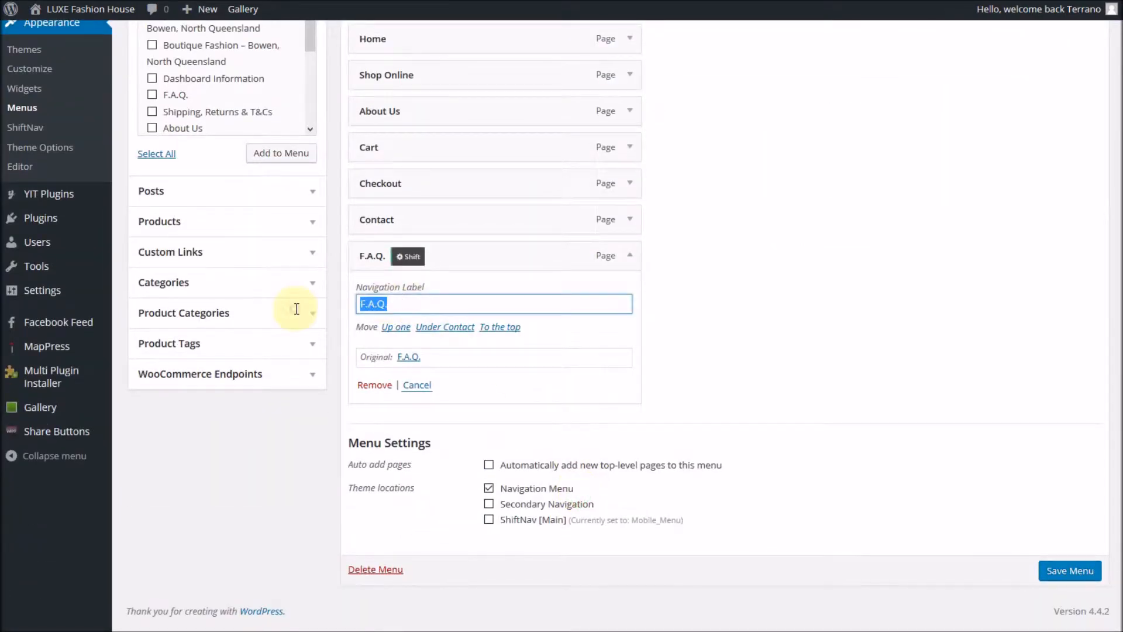
type("Freque")
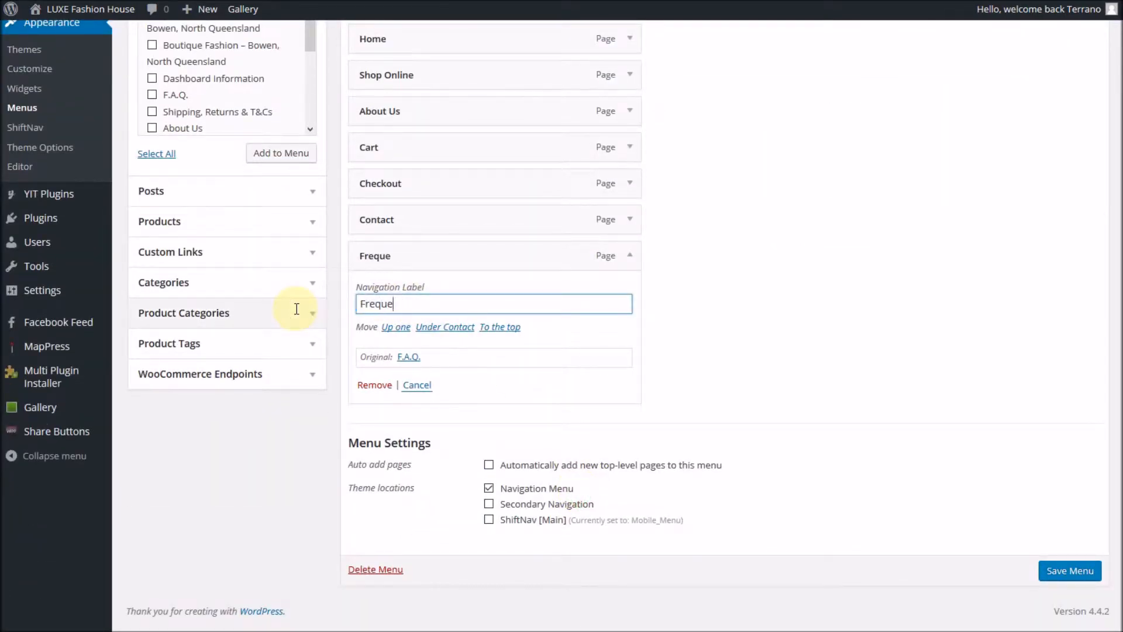
type("ntly Asked Questions")
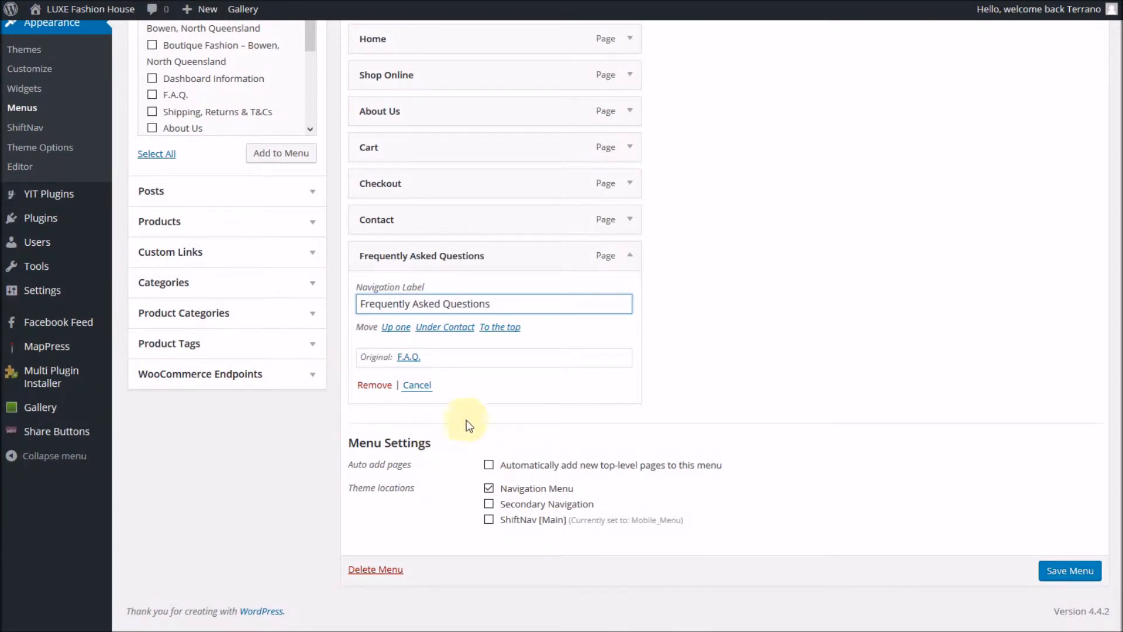
scroll(469, 426, "up", 3)
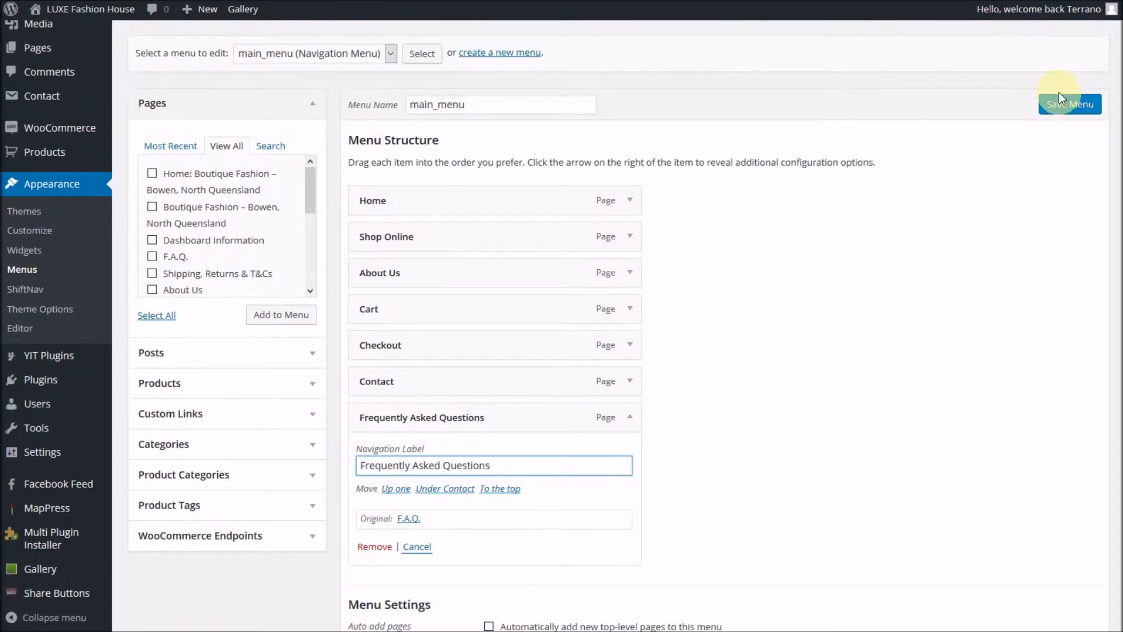
key("shift")
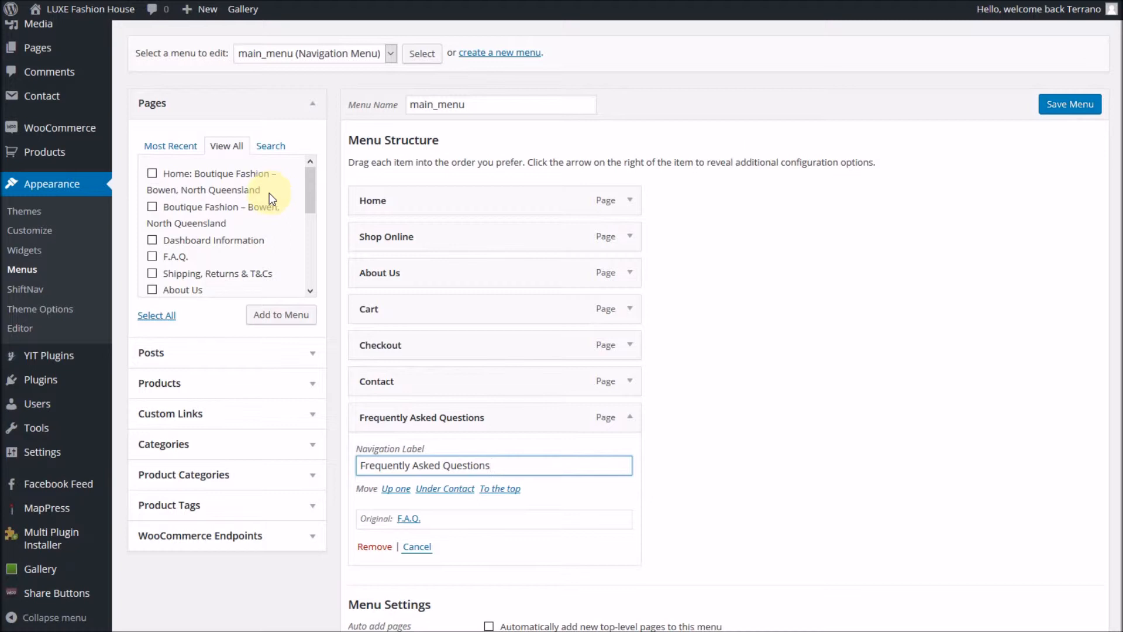
- Expand the Home menu item and examine its navigation label and original page
key("shift")
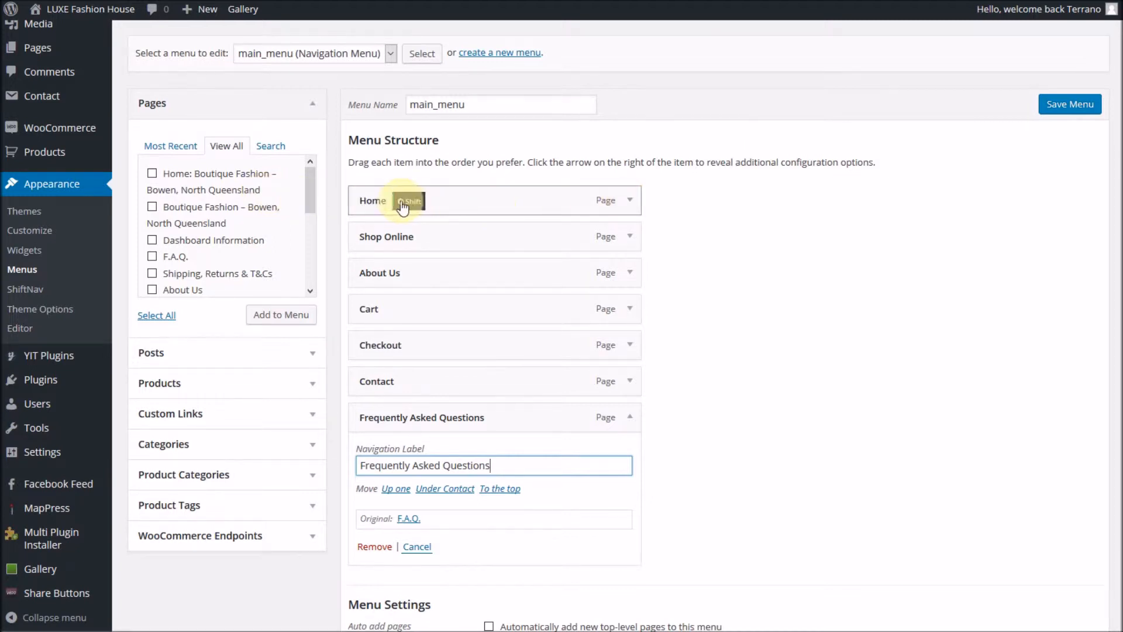
left_click(630, 200)
left_click(412, 246)
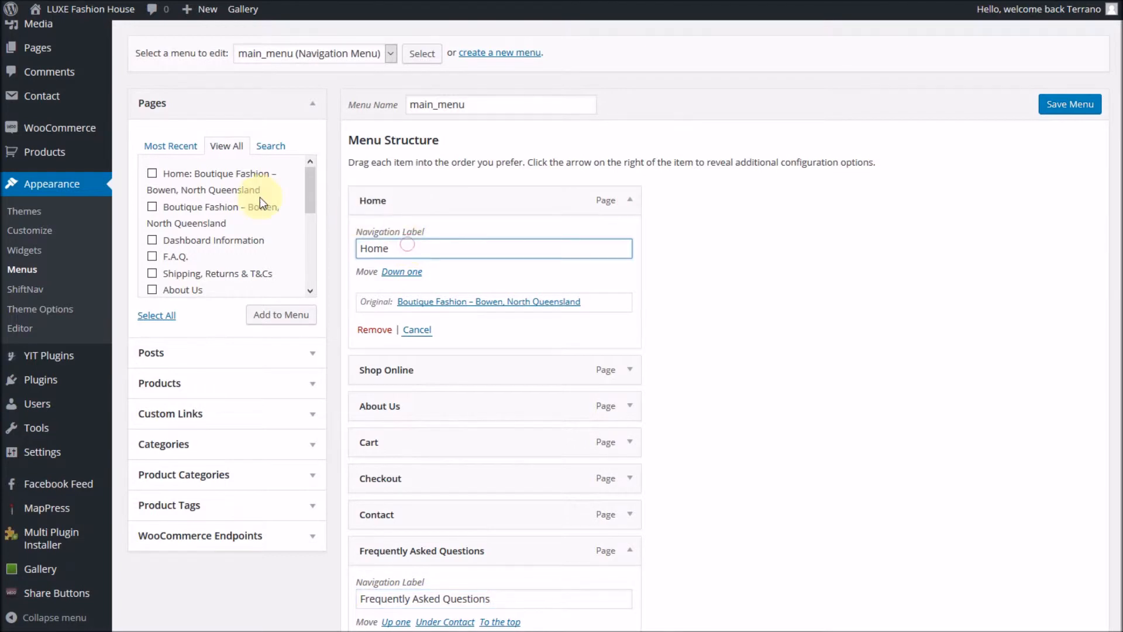
key("shift")
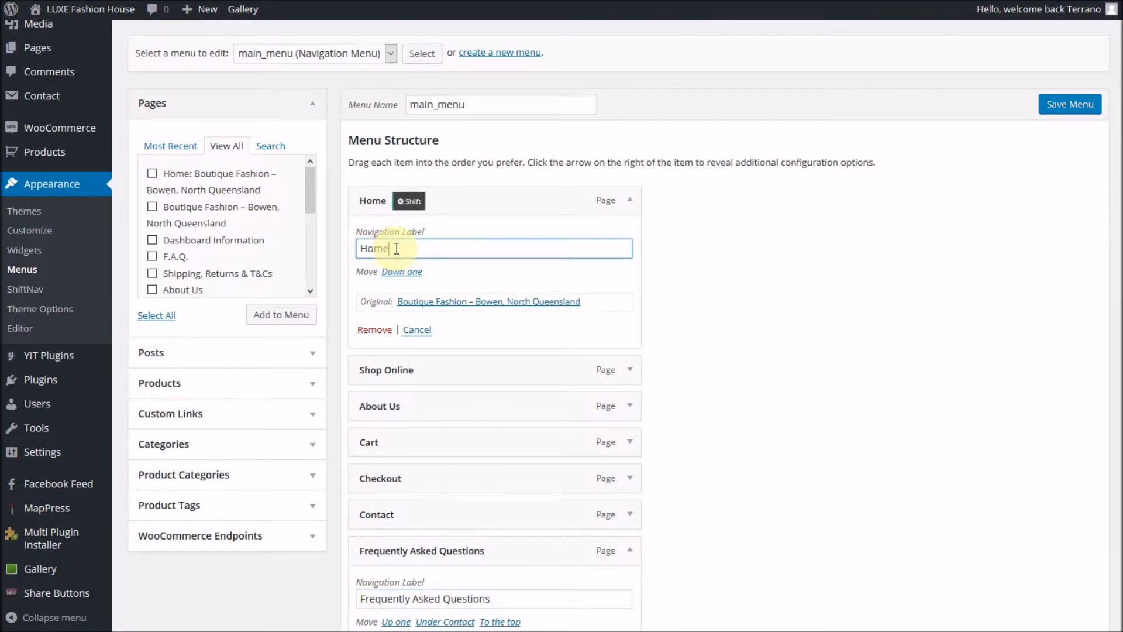
key("shift")
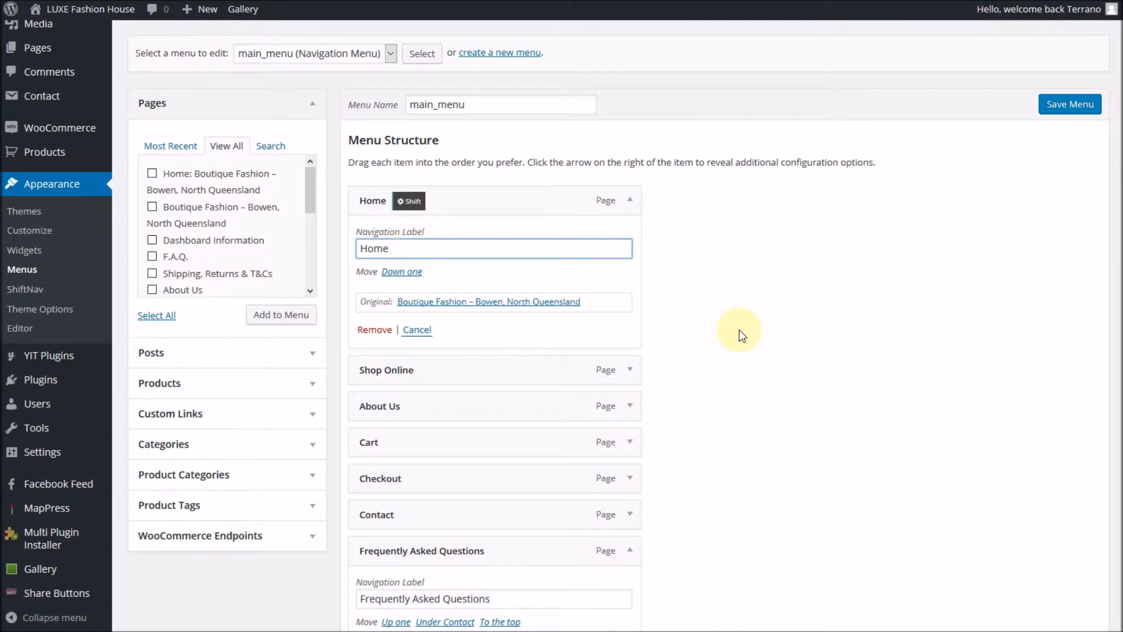
- Remove the Frequently Asked Questions item from the menu
scroll(741, 334, "down", 3)
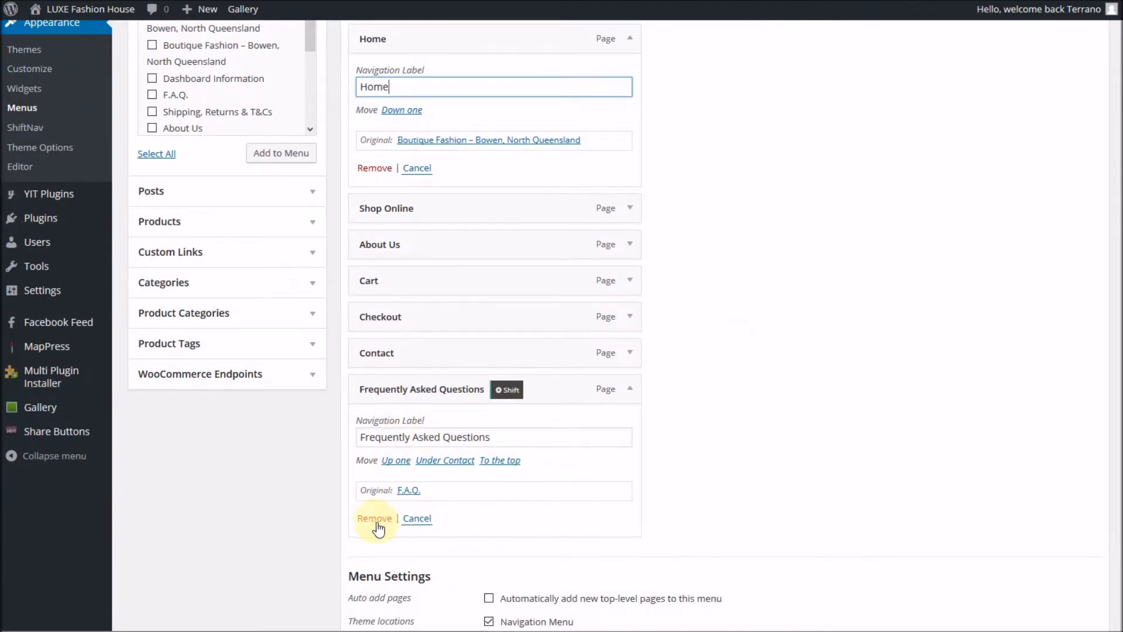
left_click(631, 391)
left_click(631, 390)
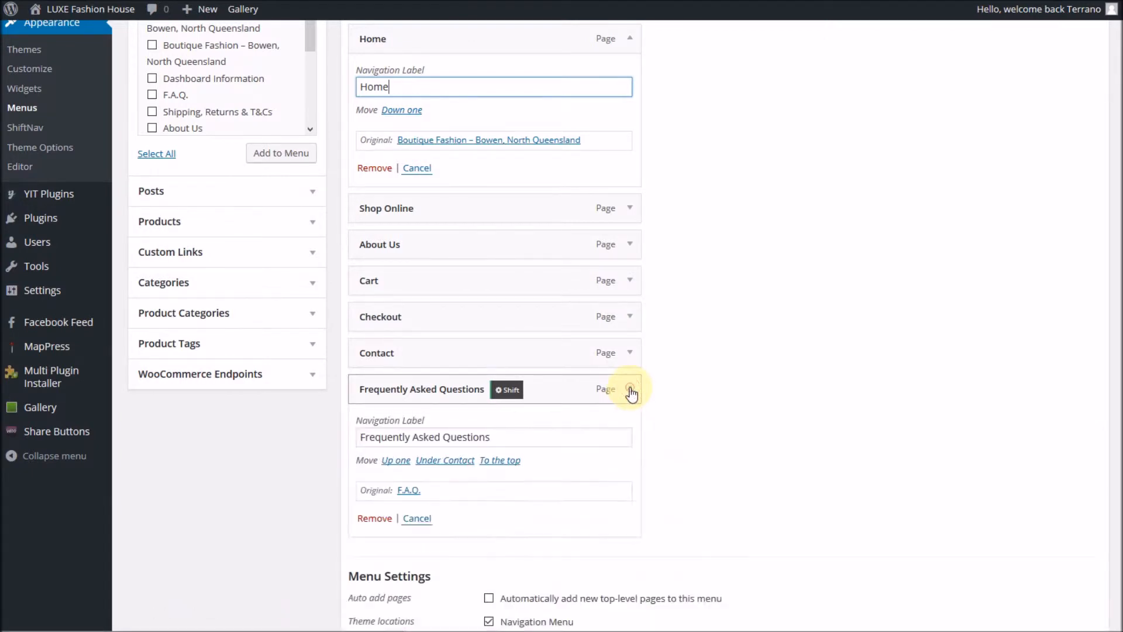
left_click(373, 520)
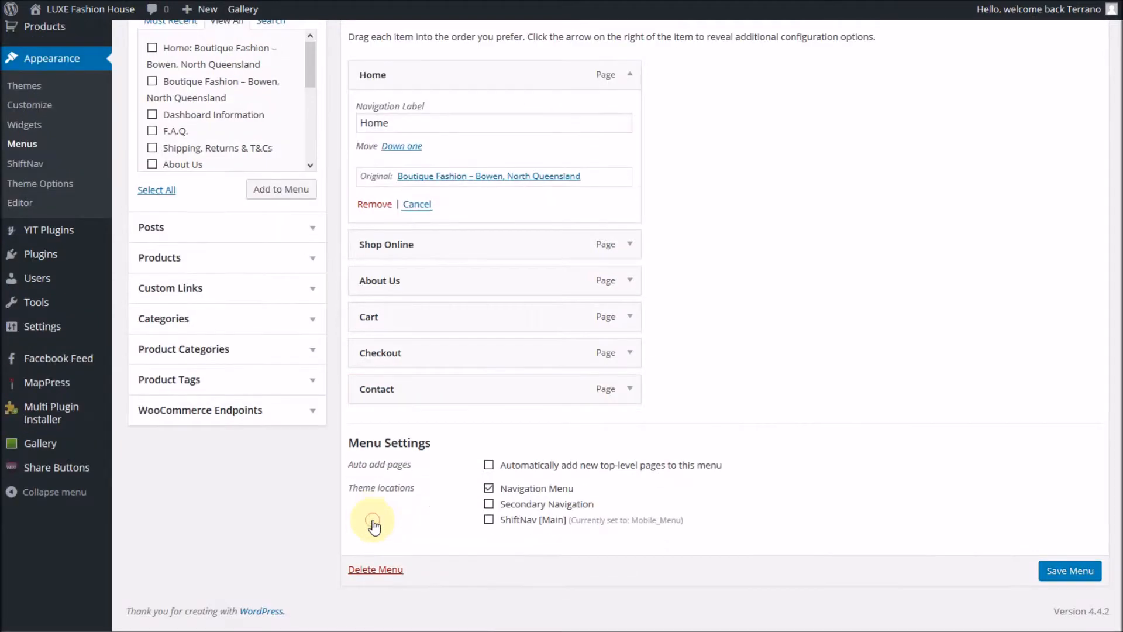
scroll(761, 474, "up", 3)
key("shift")
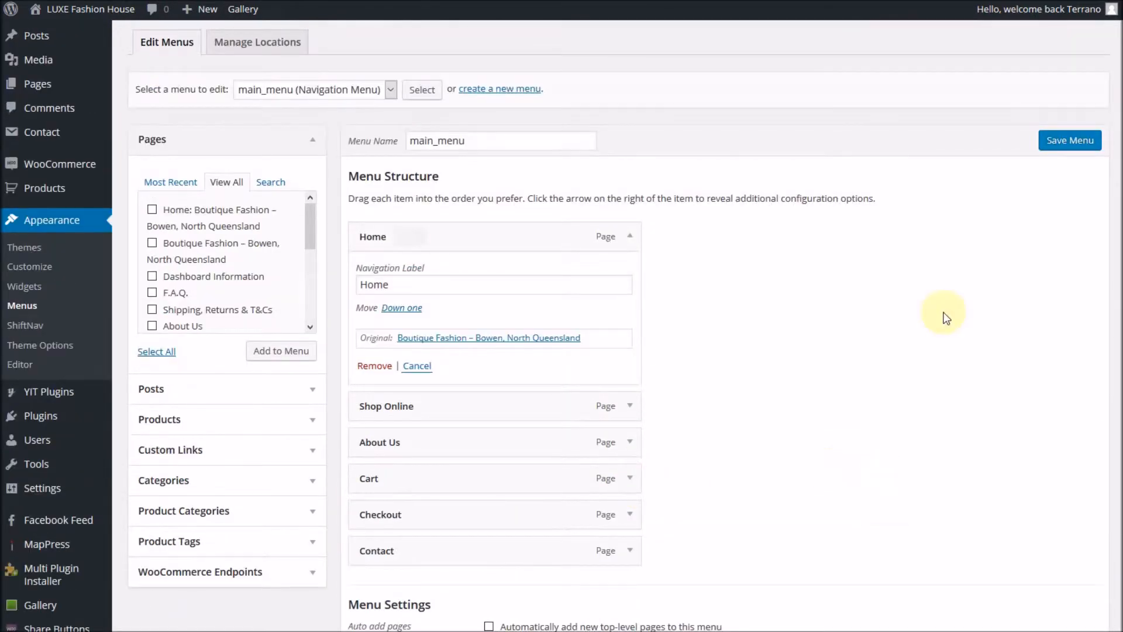
key("shift")
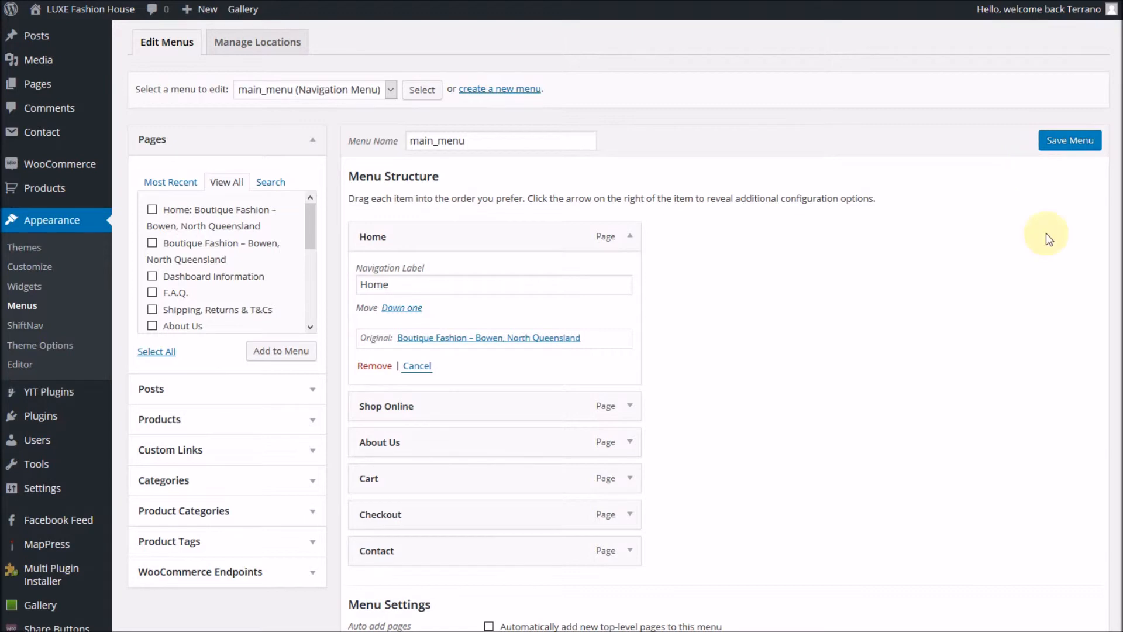
key("shift")
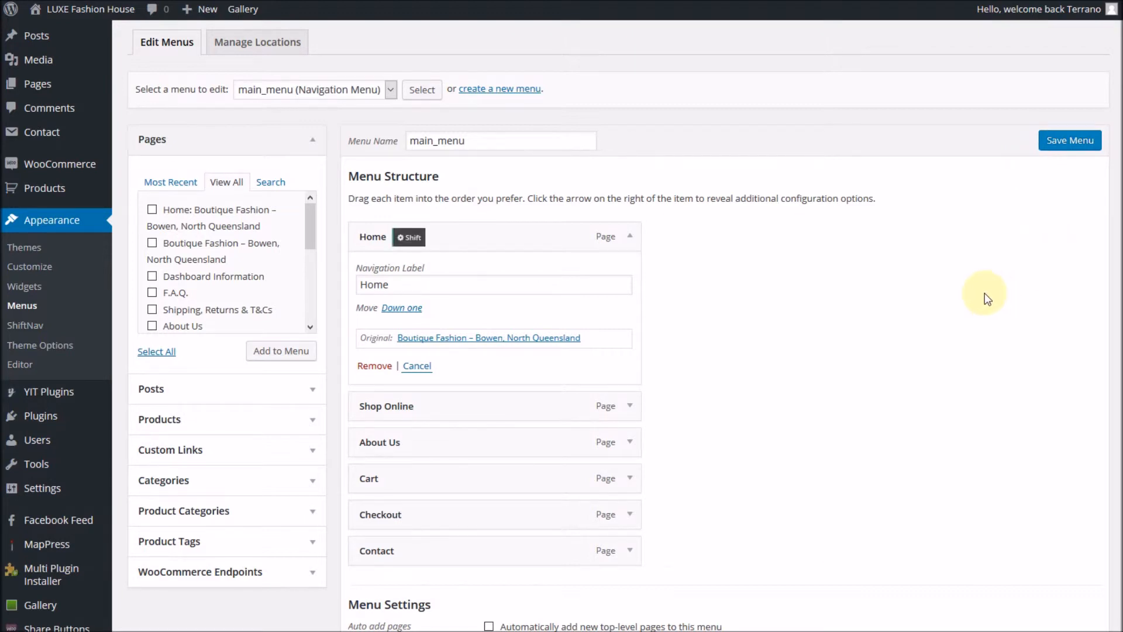
- Nest Checkout and Contact as sub items under Cart, and return both to the menu's top level
scroll(984, 299, "down", 2)
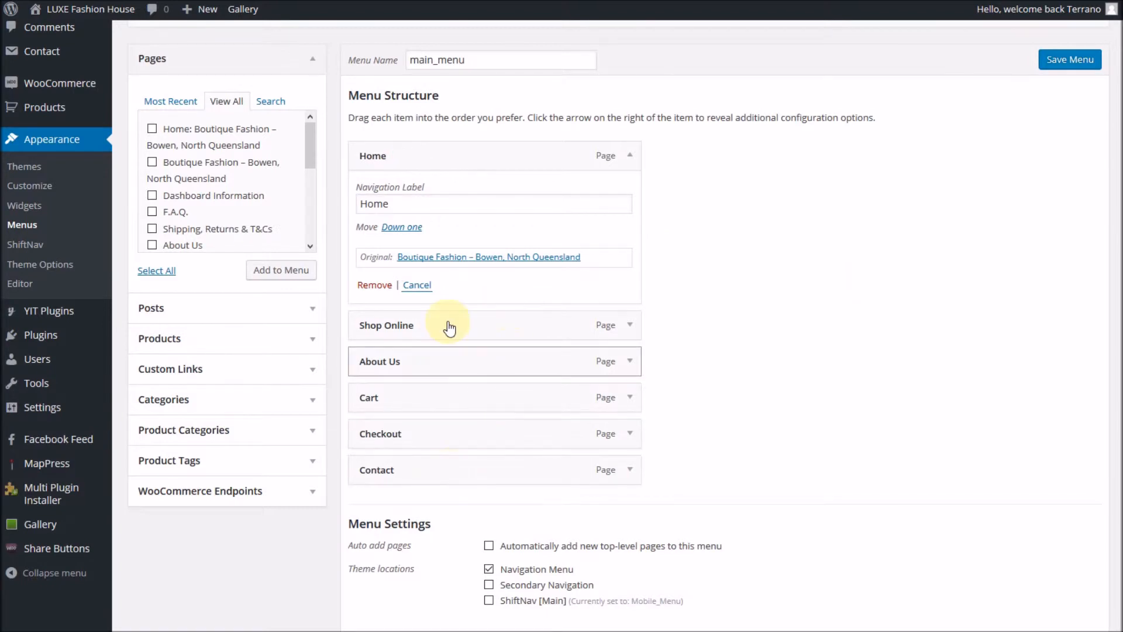
left_click(631, 159)
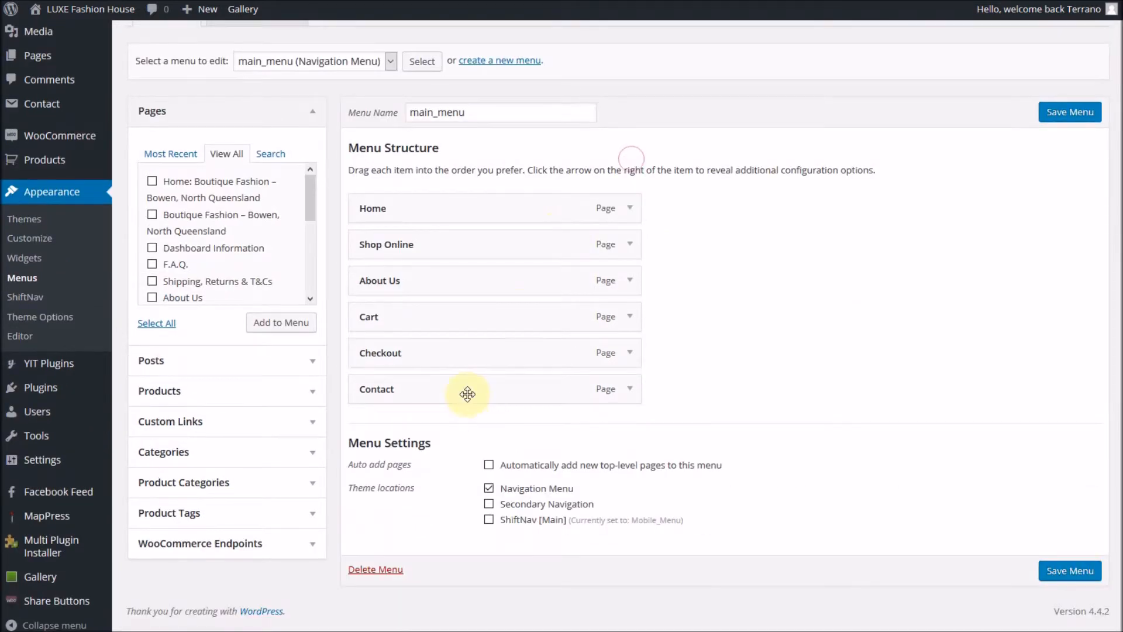
left_click_drag(464, 393, 499, 394)
left_click_drag(469, 359, 501, 357)
left_click_drag(509, 395, 495, 389)
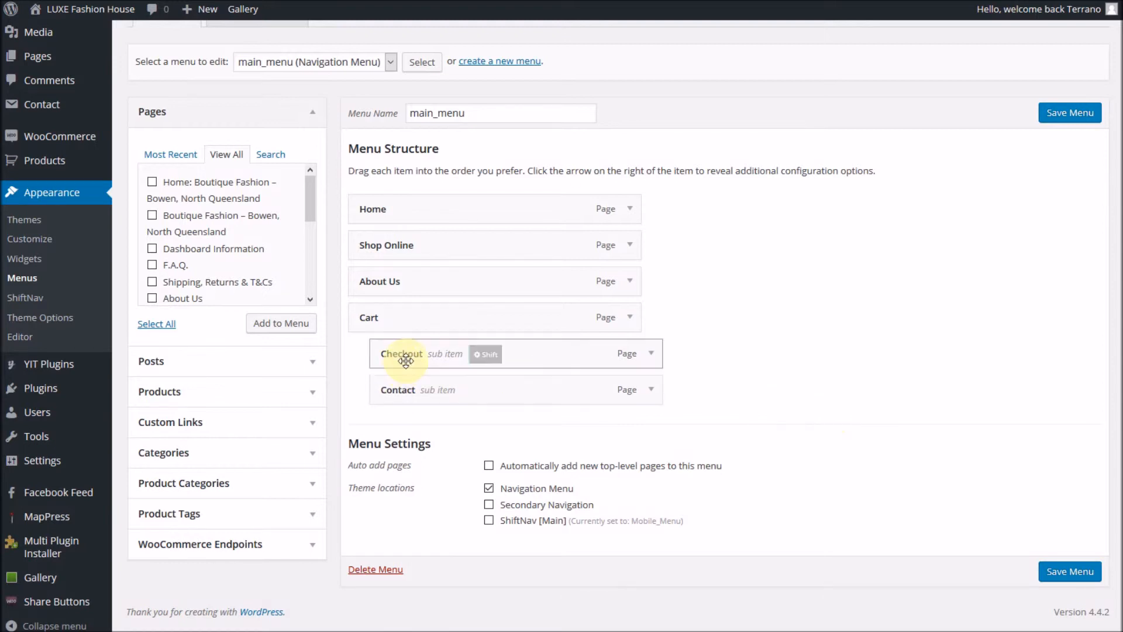
left_click_drag(410, 360, 384, 351)
left_click_drag(426, 388, 514, 389)
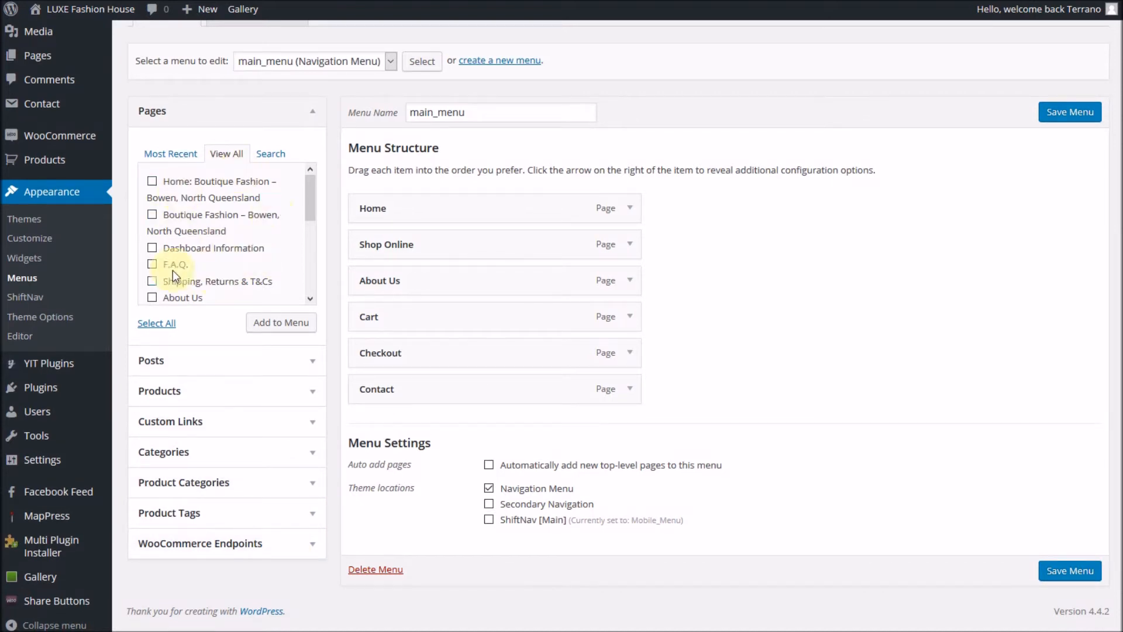
- Add the Dresses product category to the menu and remove it again
left_click(314, 485)
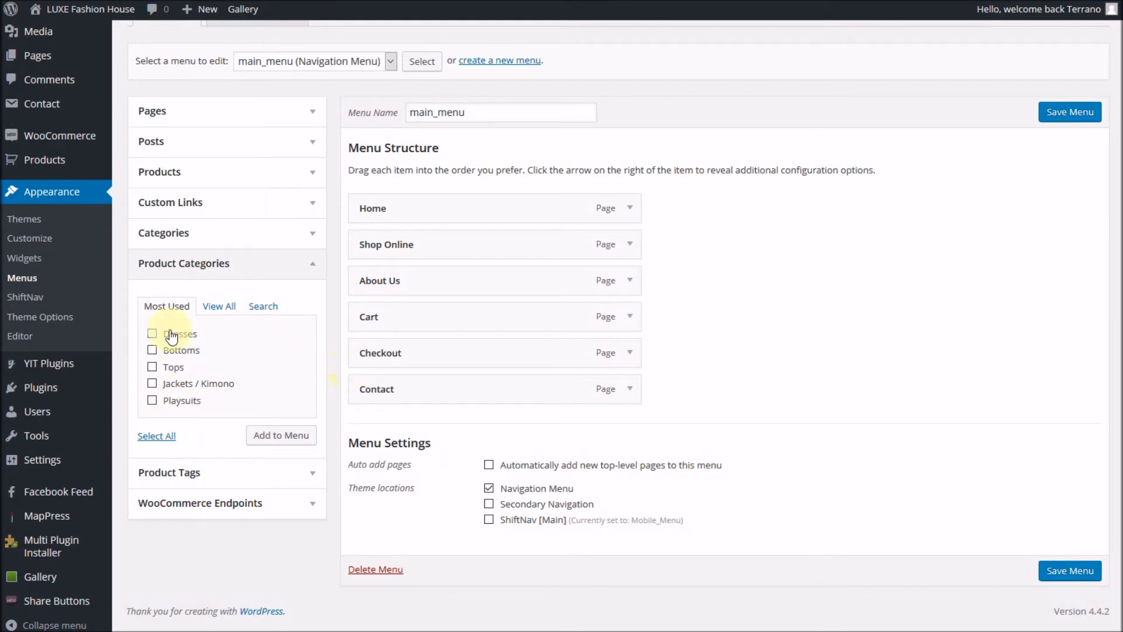
left_click(152, 334)
left_click(268, 434)
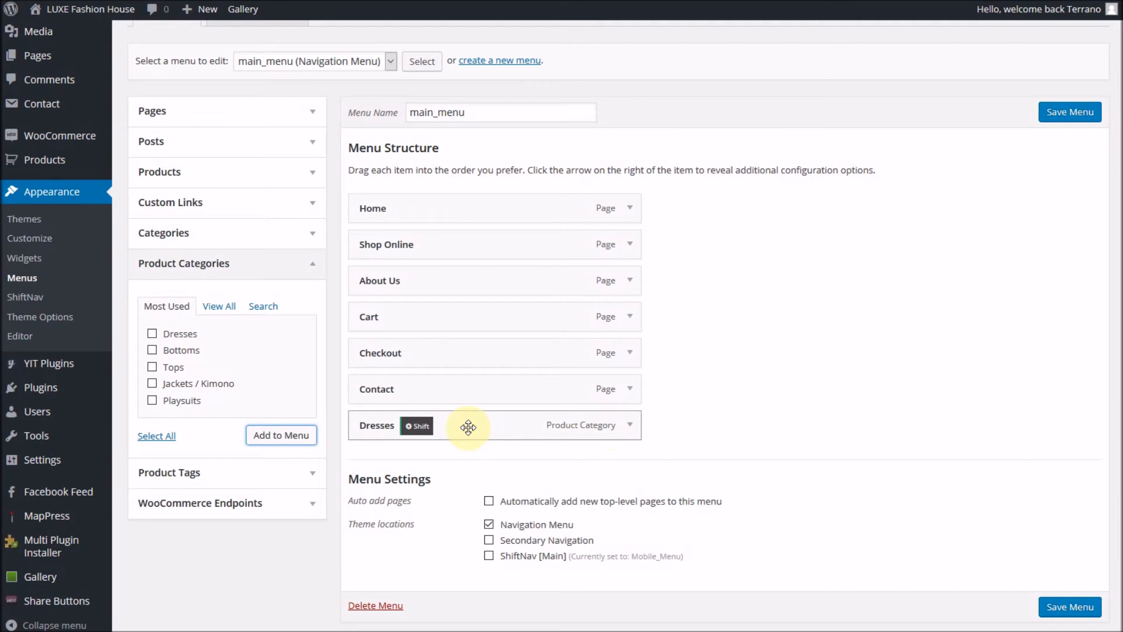
left_click(630, 425)
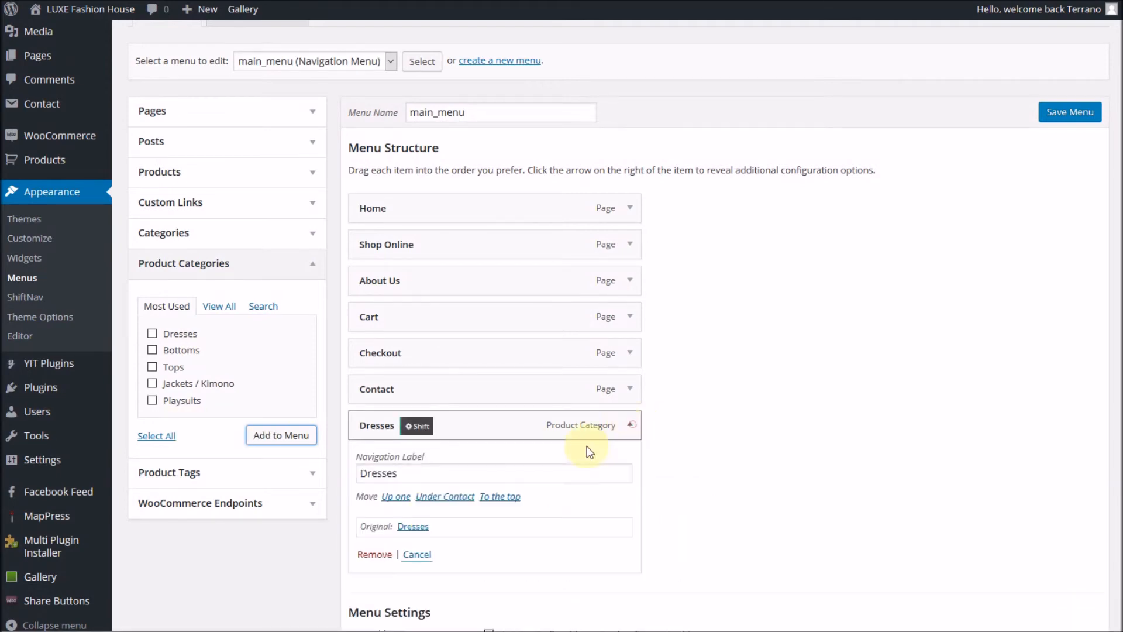
left_click(375, 554)
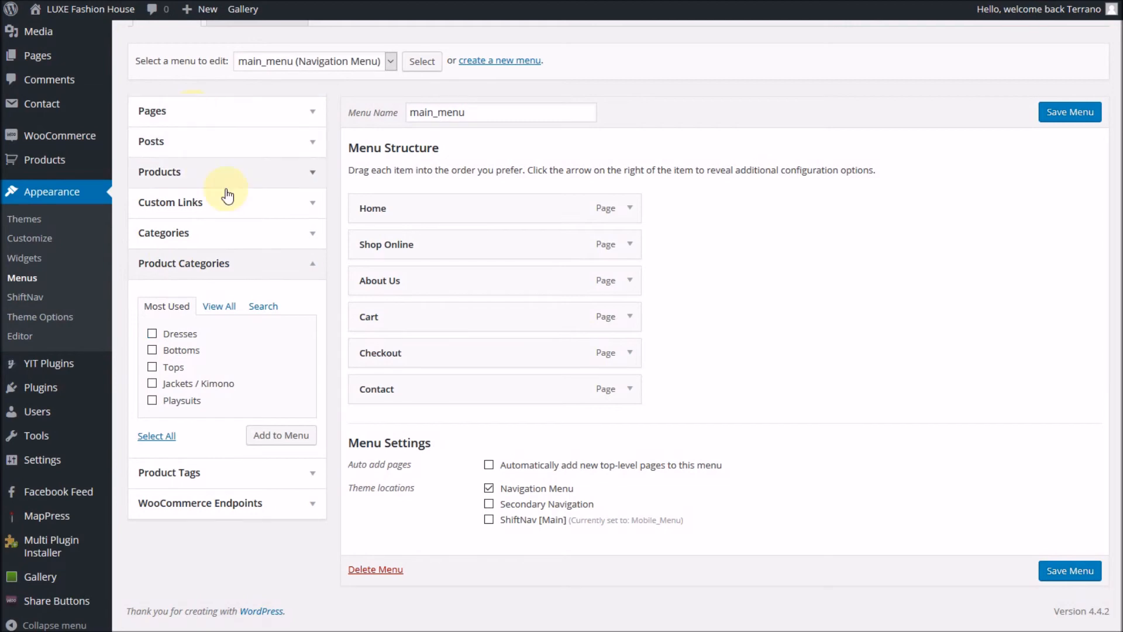
left_click(314, 209)
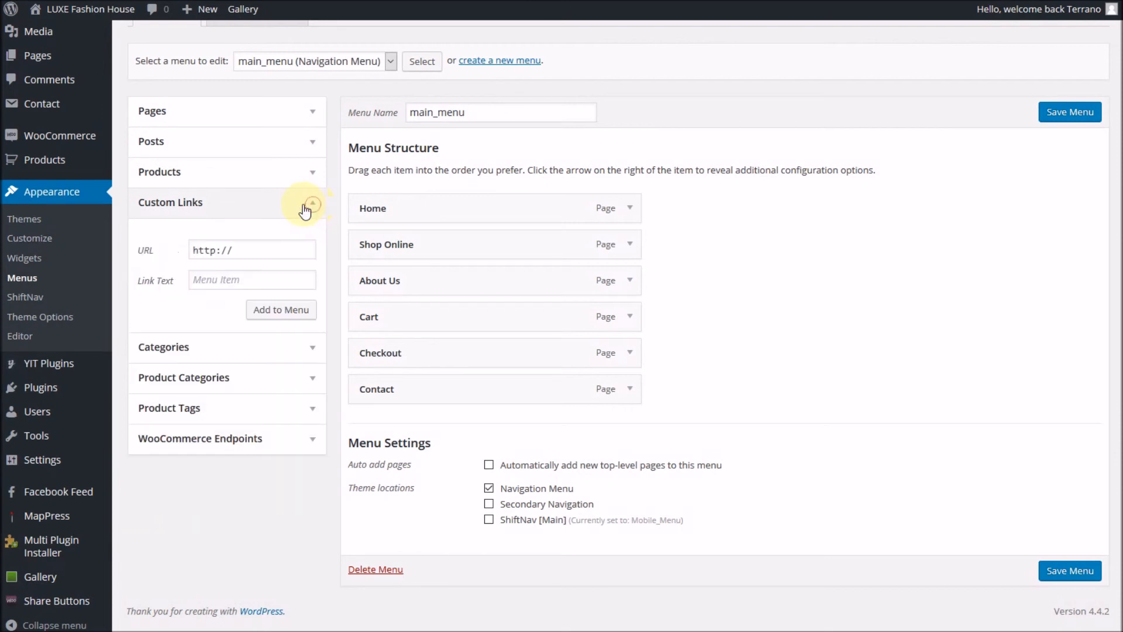
left_click(258, 251)
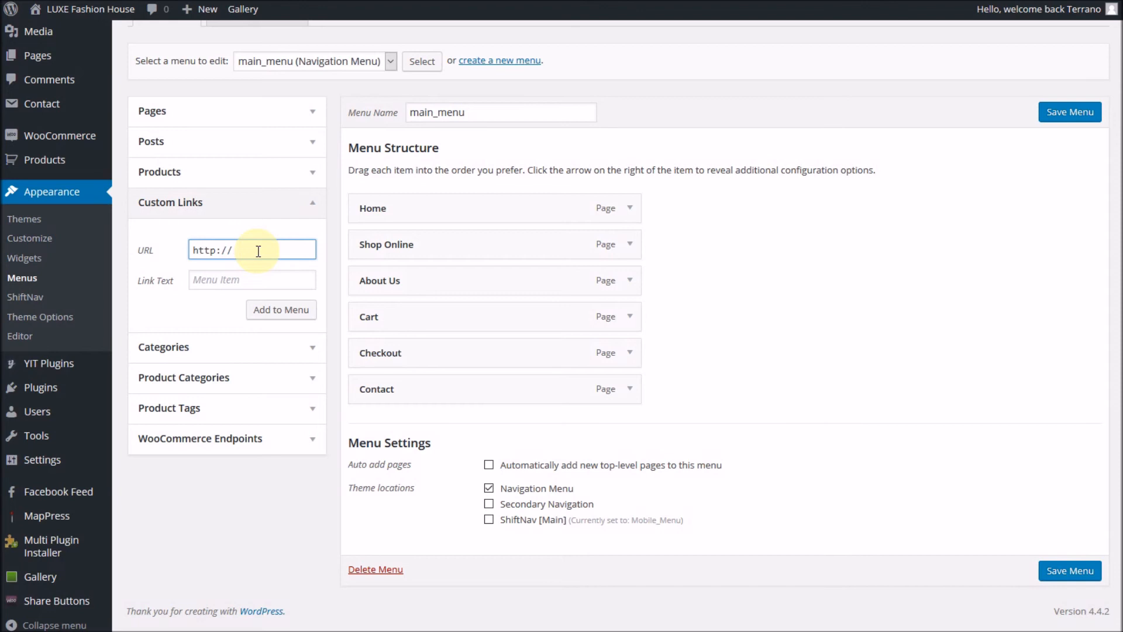
type("www")
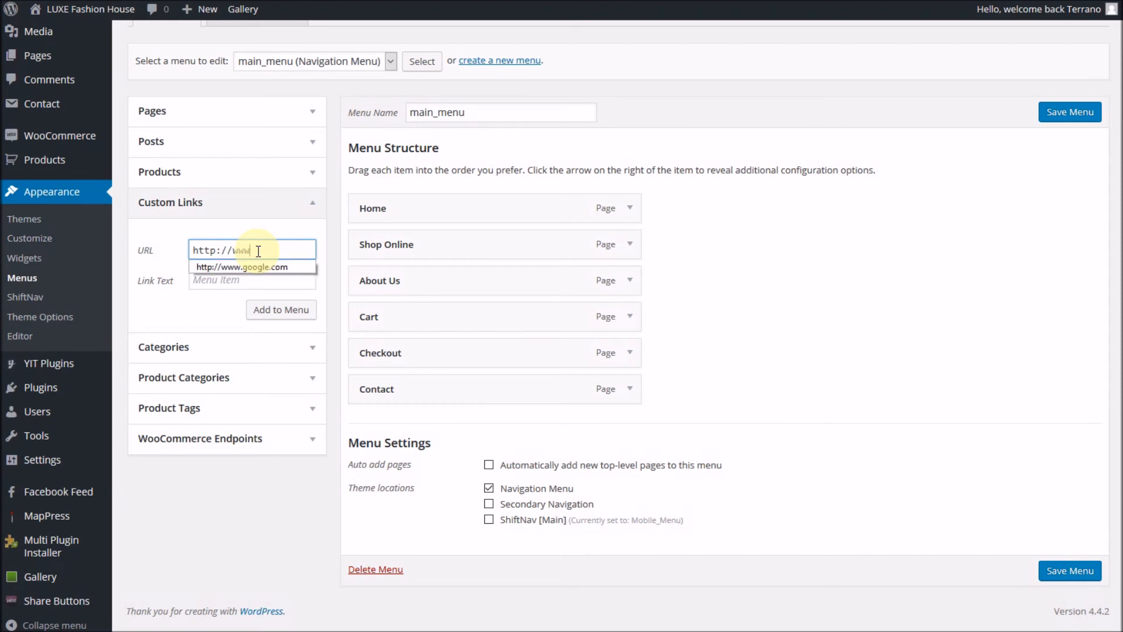
type(".google.com")
key("Tab")
type("Go")
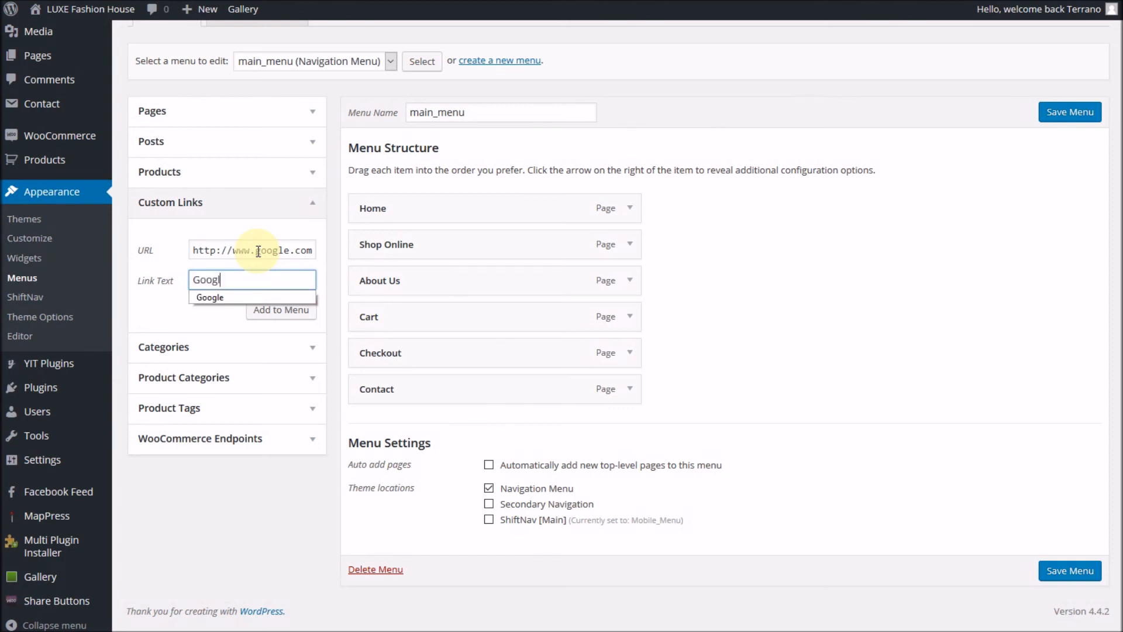
type("ogle")
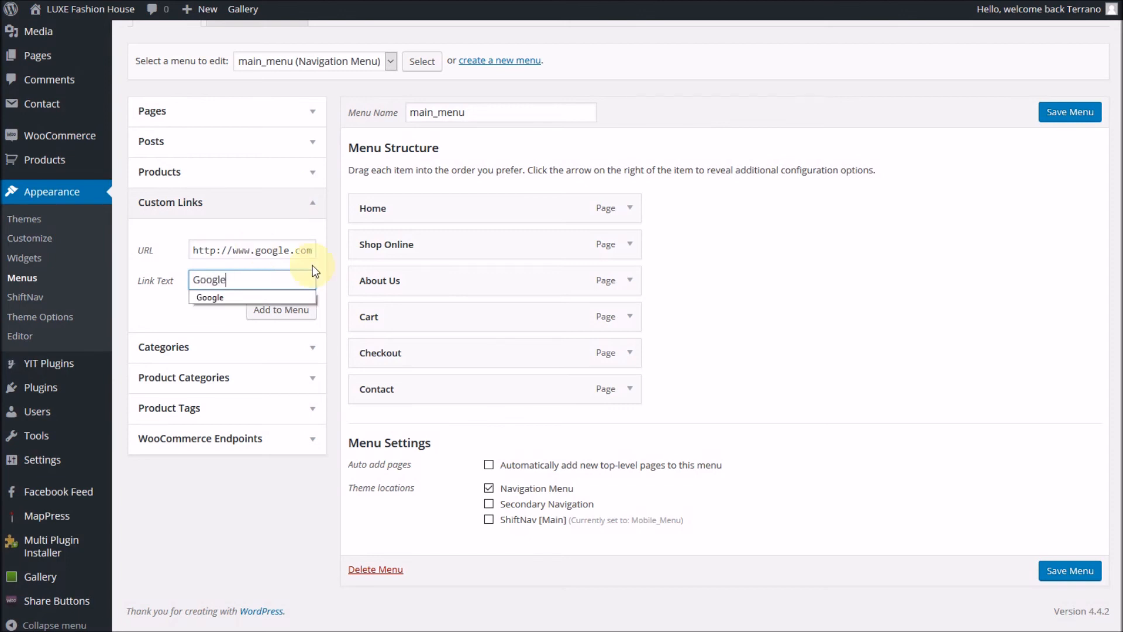
left_click(296, 309)
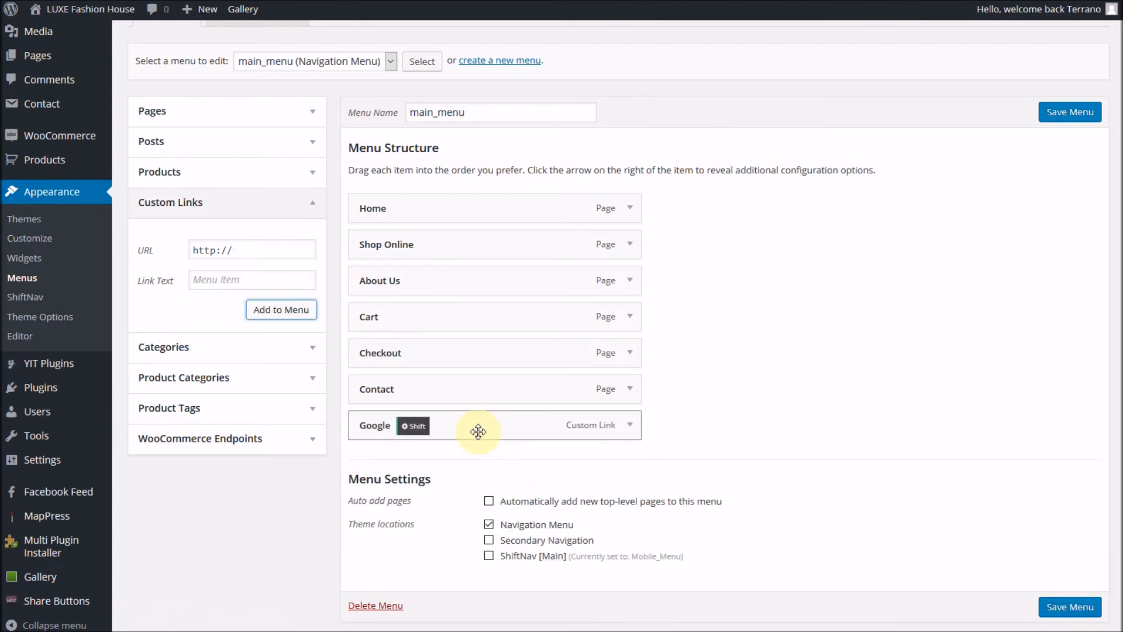